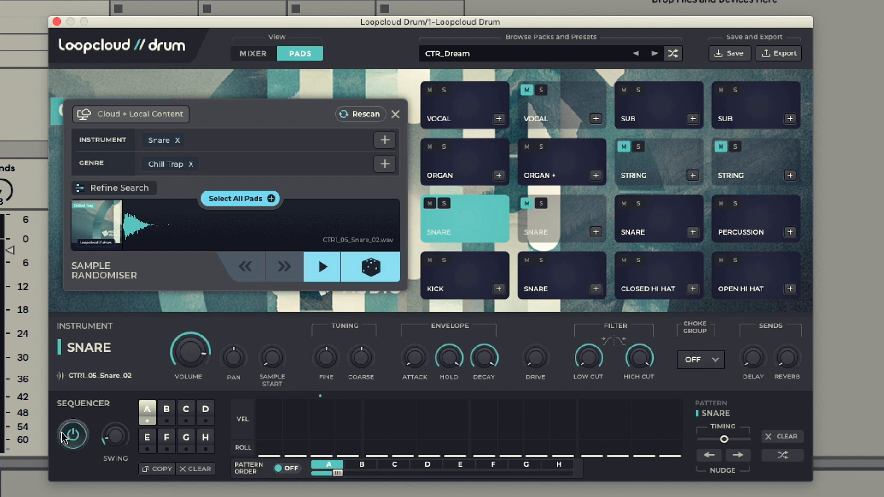
Step: Enter a mid-bar kick hit and a snare hit halfway through the bar
click(465, 287)
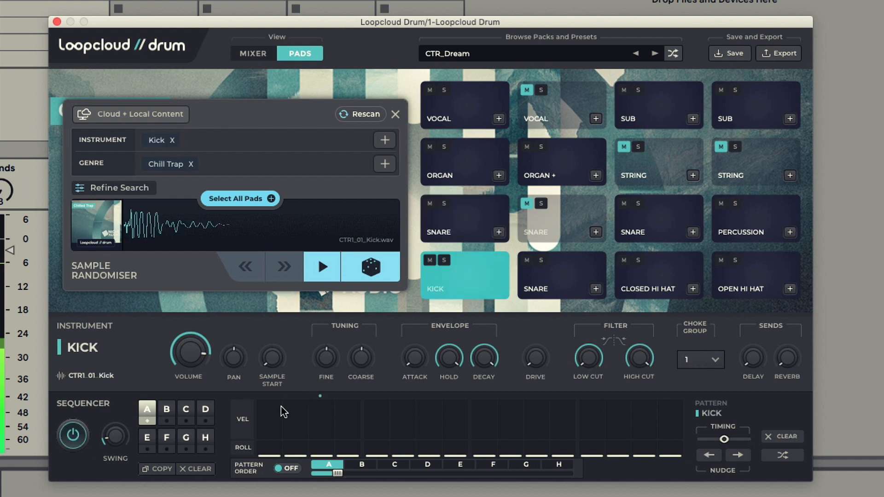
click(425, 423)
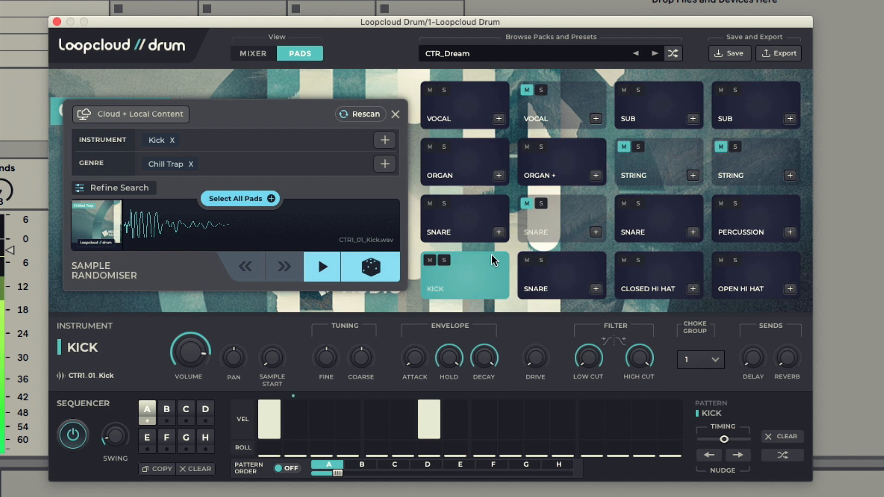
click(477, 214)
click(484, 413)
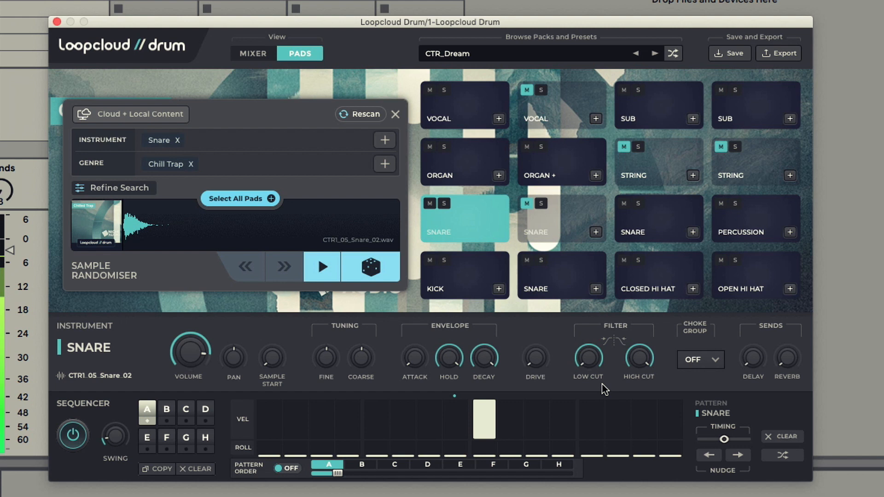
Step: Enter an eight-hit closed hi-hat line spread along the bar
click(660, 276)
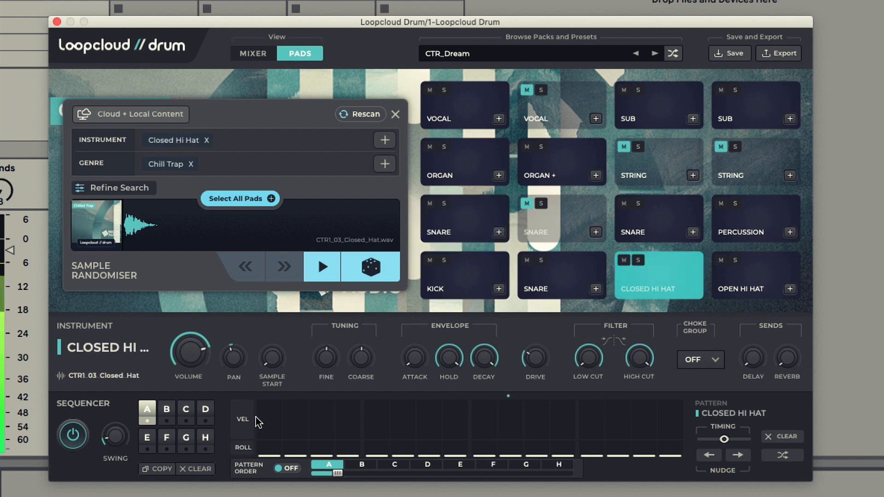
click(270, 418)
click(319, 423)
click(378, 411)
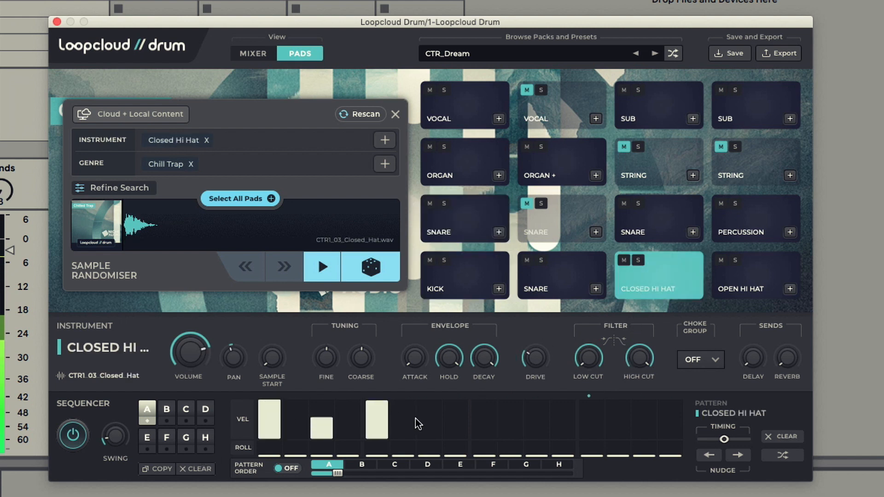
click(483, 407)
click(536, 428)
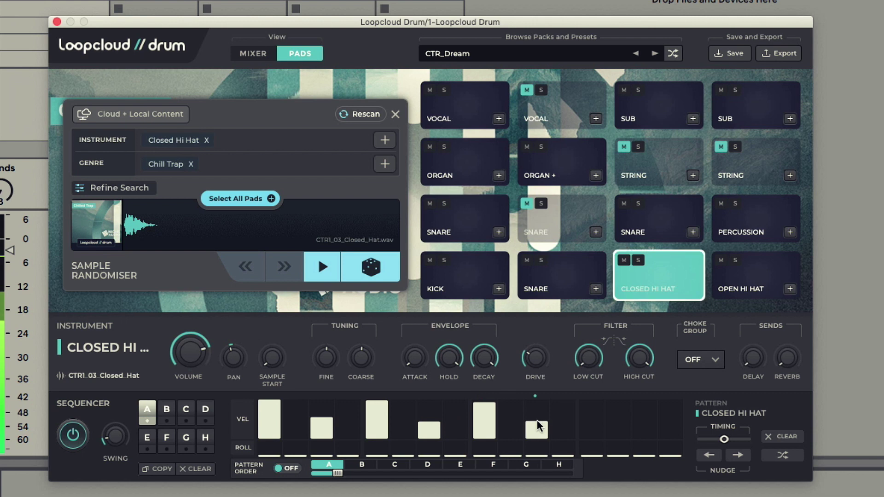
click(592, 409)
click(644, 426)
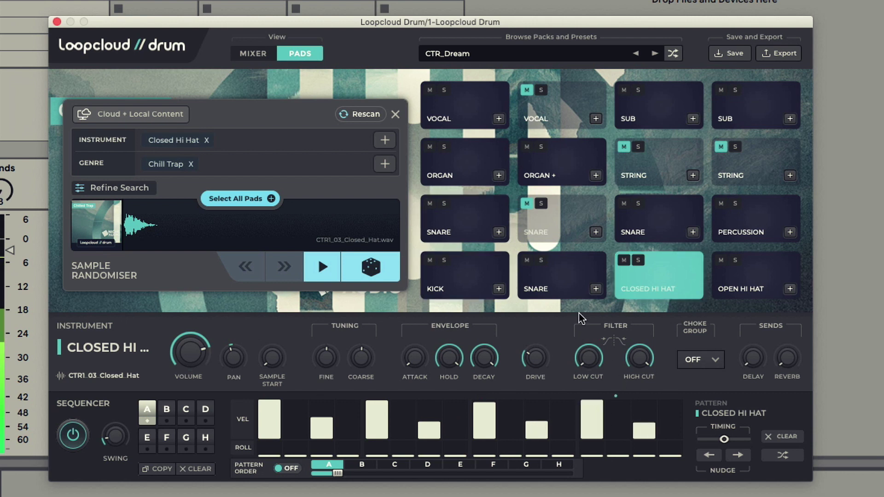
Step: Add a third kick hit late in the bar
click(461, 290)
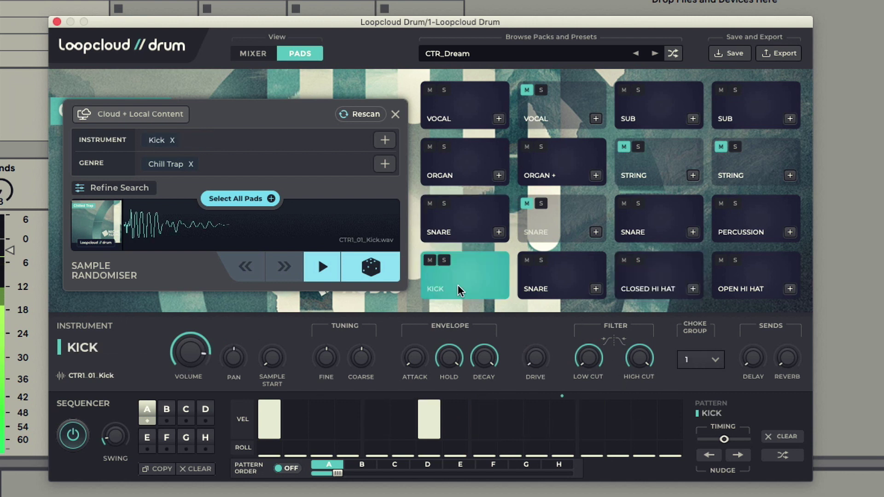
click(565, 425)
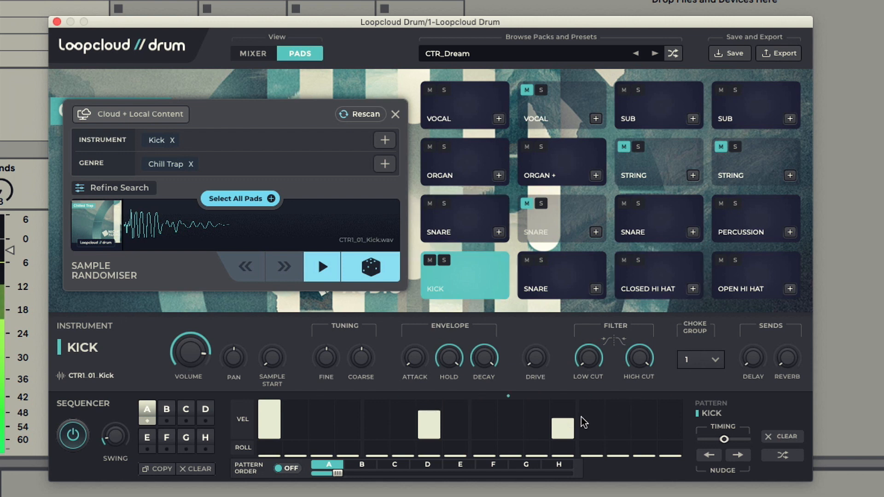
Step: Raise the late kick hit to full velocity and soften the middle kick hit
drag(573, 423, 570, 401)
drag(436, 421, 435, 430)
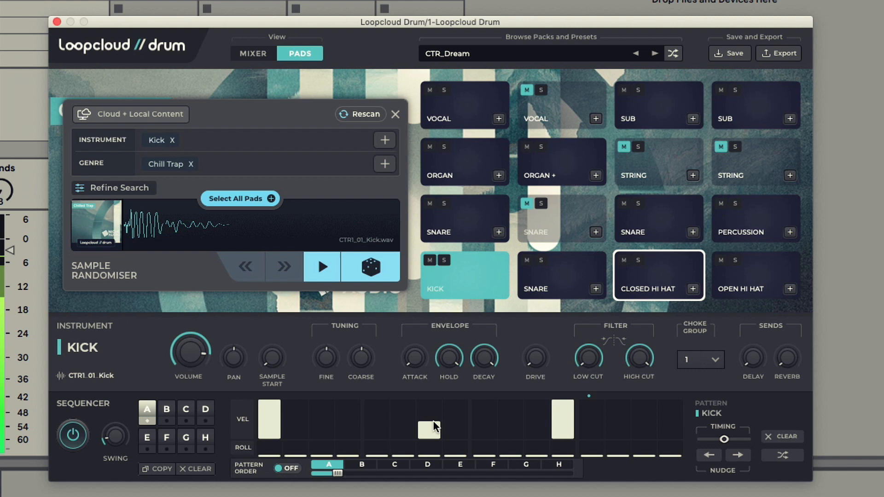
click(453, 227)
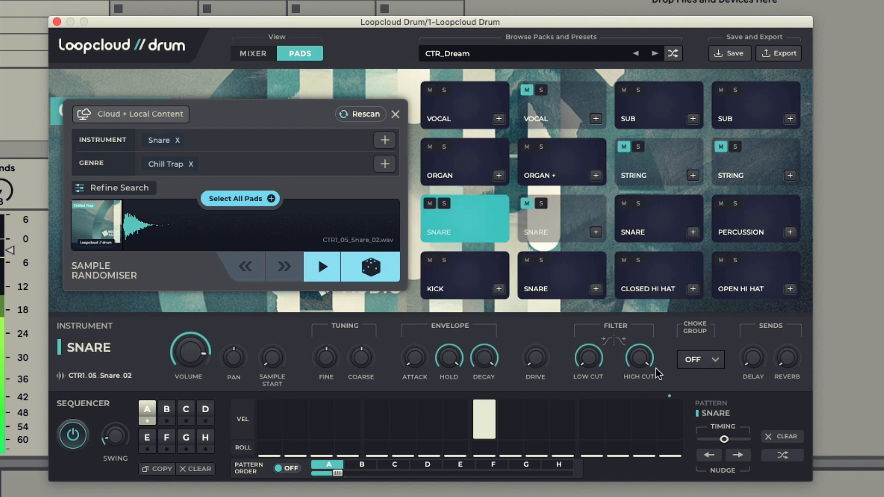
Step: Add a second snare hit near the bar's end, trying a roll then removing it
drag(619, 435, 619, 412)
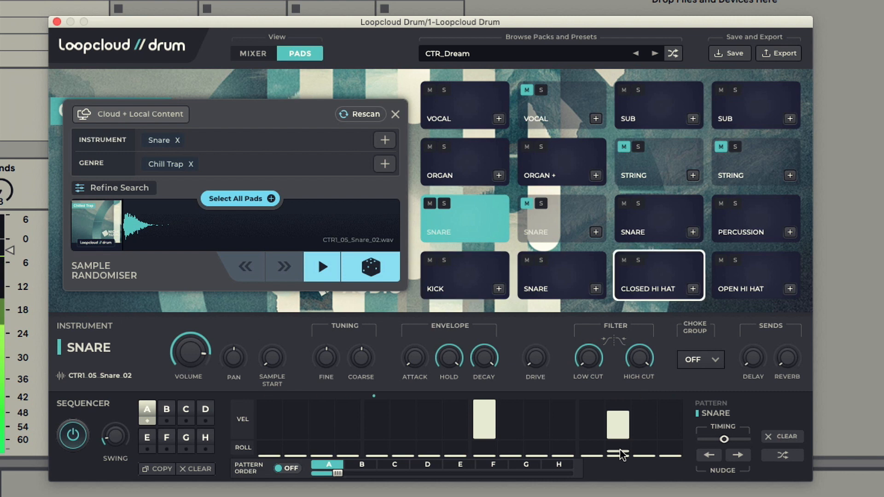
drag(623, 455, 622, 448)
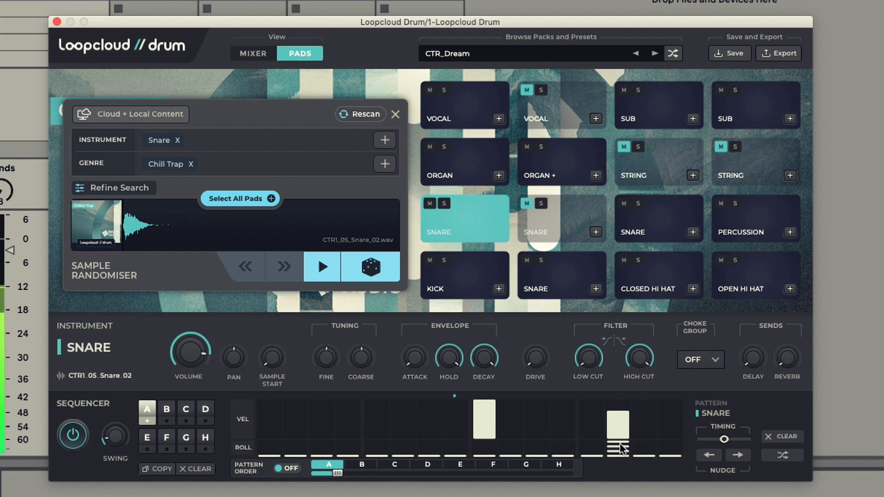
drag(624, 447, 627, 468)
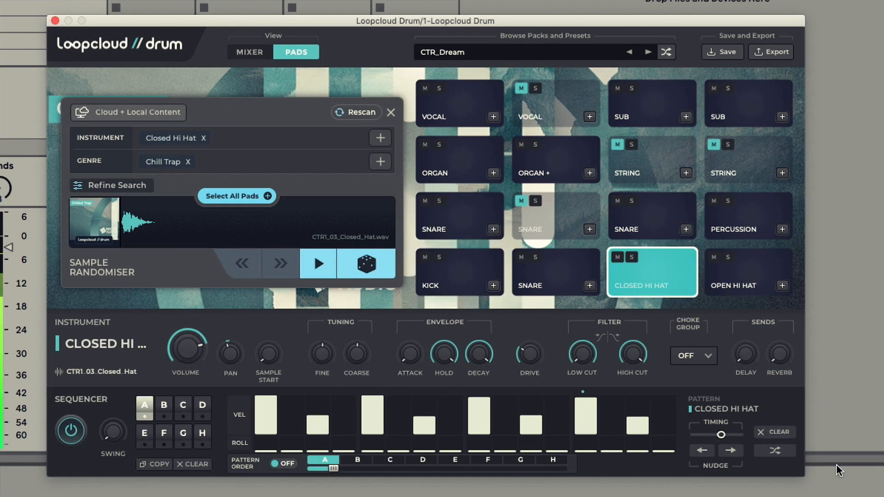
Step: Clear the closed hi-hat pattern and shuffle random fills until one suits
click(784, 436)
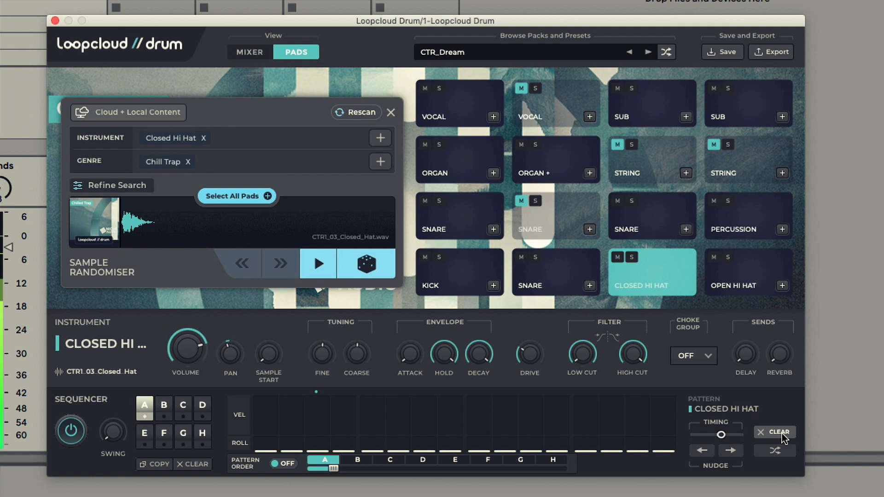
click(777, 452)
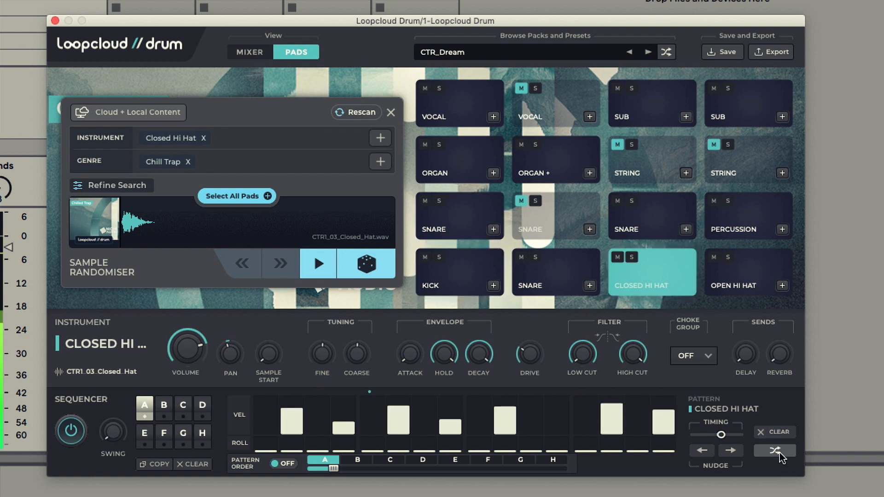
click(779, 455)
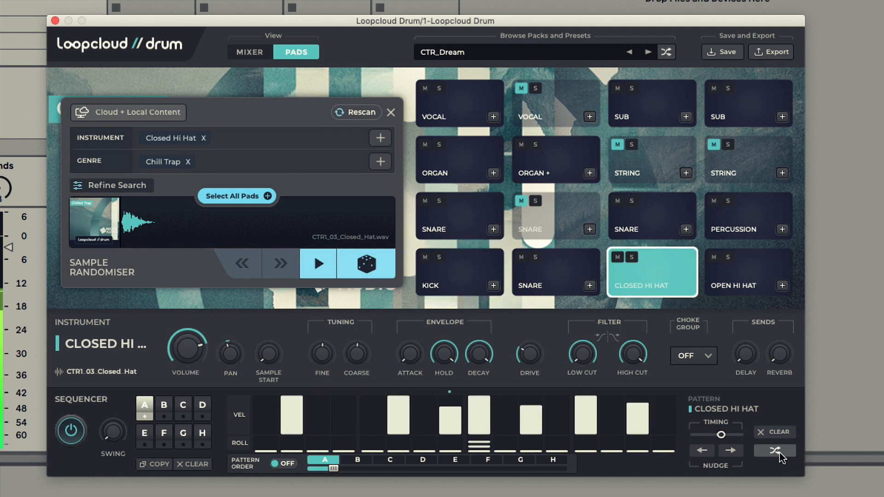
click(778, 455)
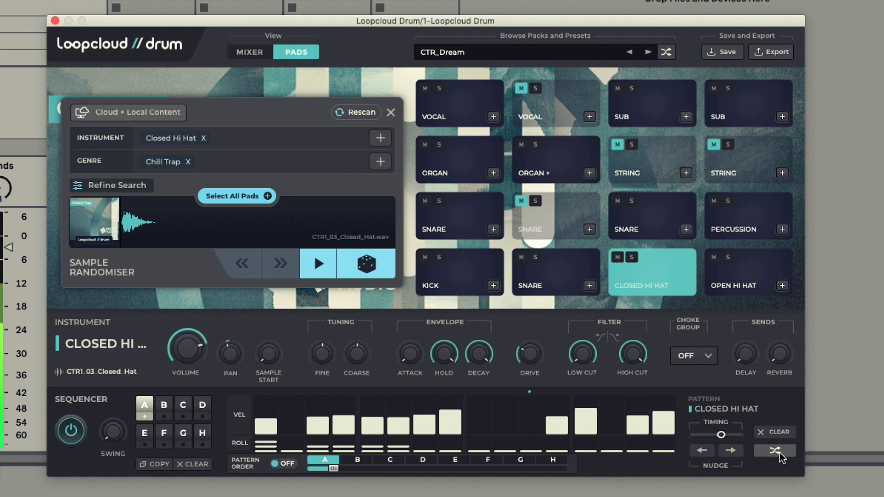
click(778, 454)
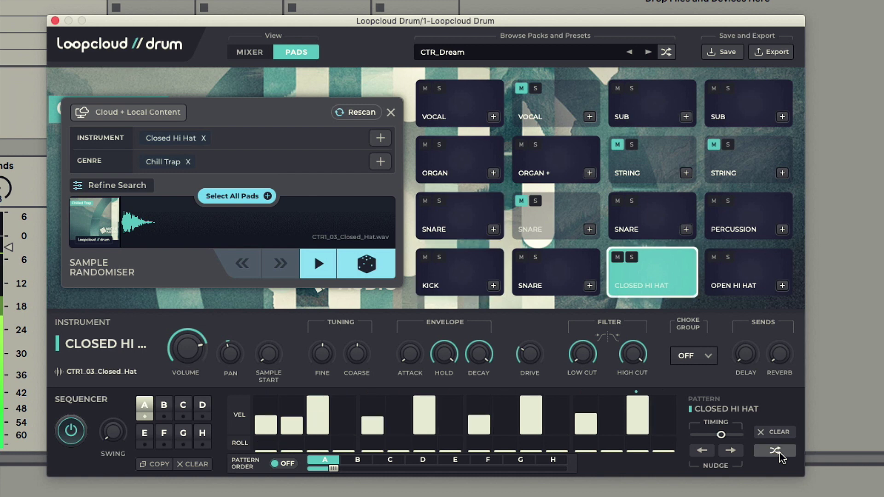
Step: Shift the hi-hat pattern one step later, nudge its timing later and reduce swing slightly
click(731, 450)
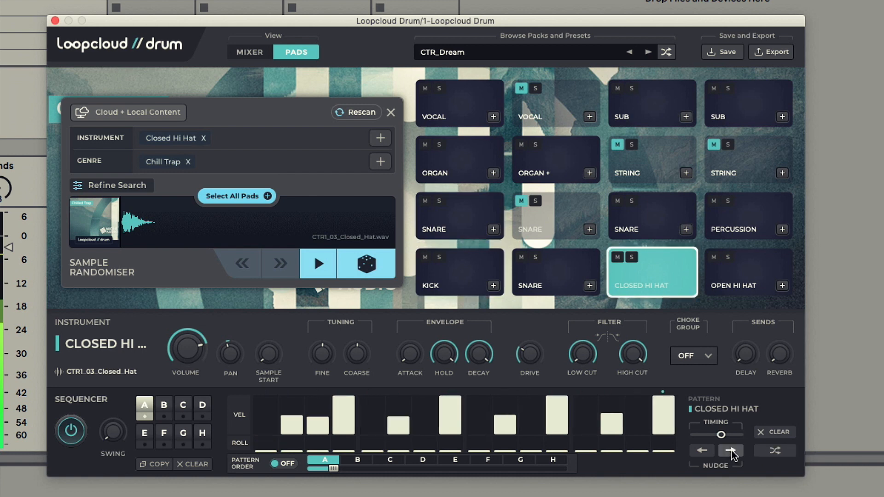
click(731, 450)
click(704, 452)
drag(712, 435, 723, 435)
mouse_move(112, 431)
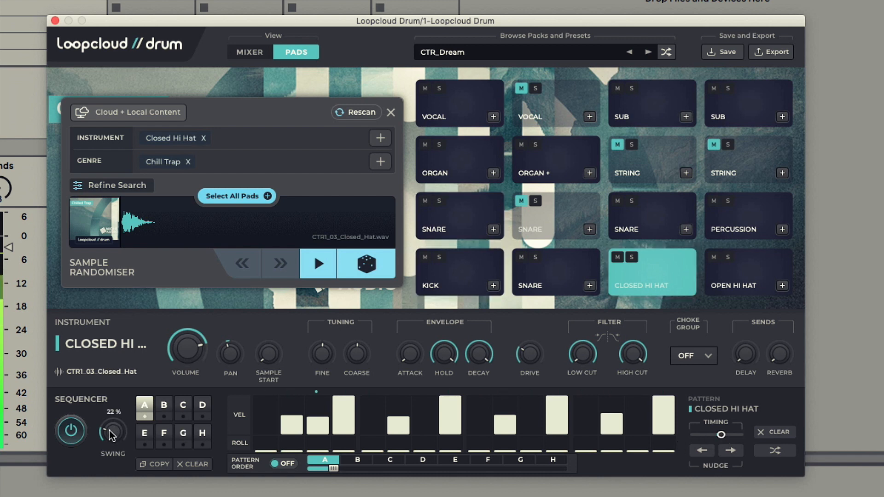
drag(111, 434, 114, 437)
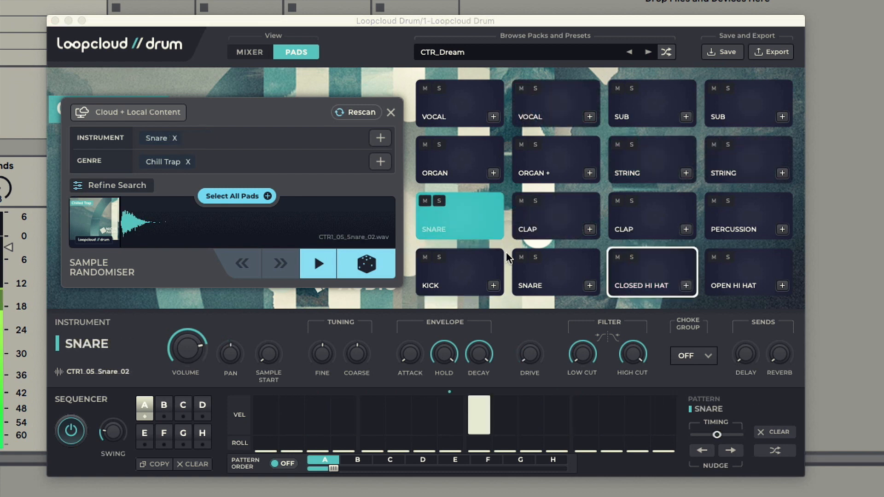
Step: Solo the snare and both clap pads and audition the two clap samples
click(437, 203)
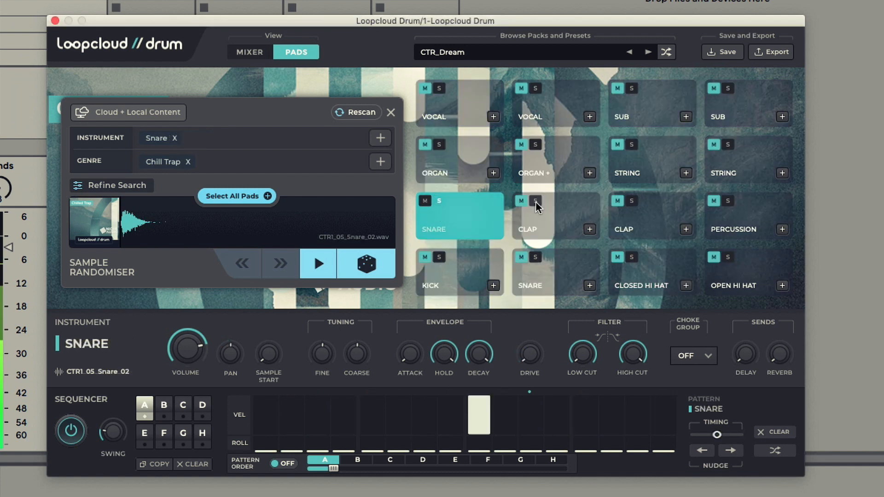
click(536, 201)
click(631, 201)
click(566, 221)
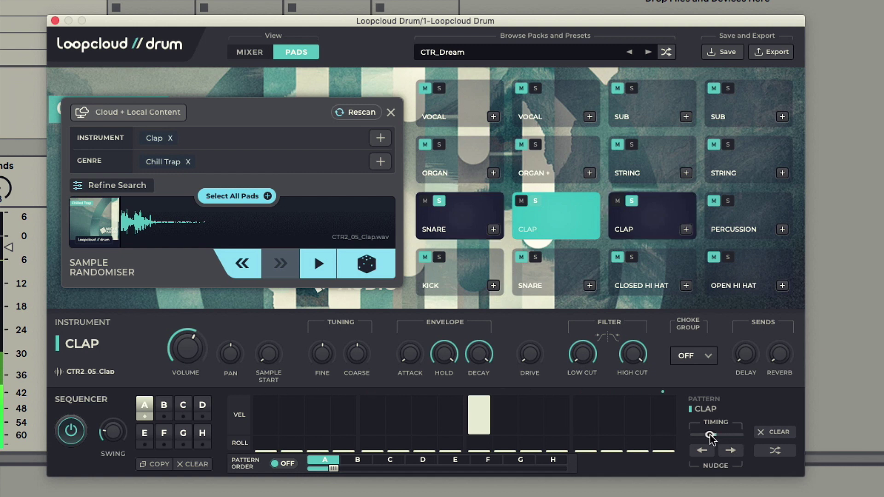
click(643, 221)
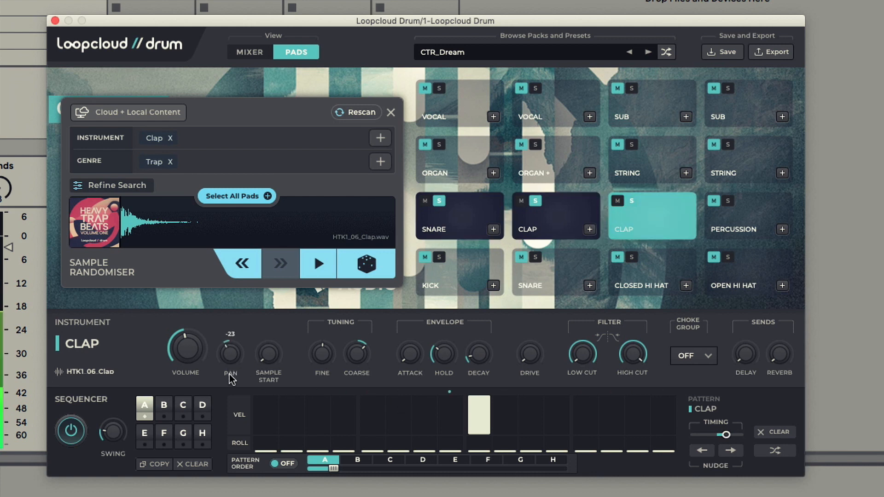
click(556, 221)
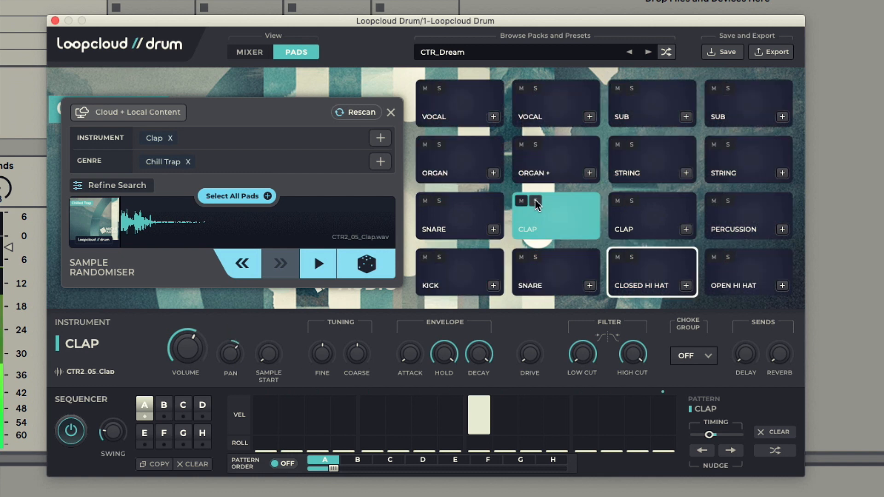
Step: Turn soloing off and return to the kick pad's pattern
click(535, 201)
click(460, 273)
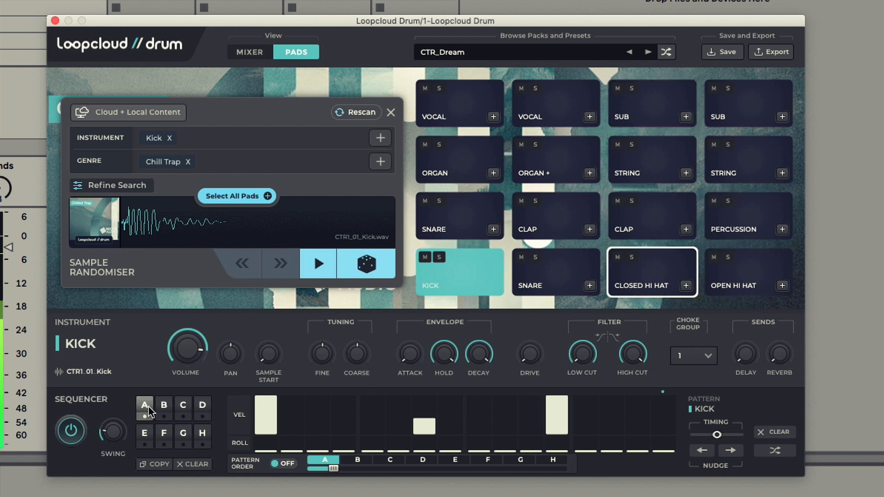
Step: Copy pattern A into pattern B and add a snare hit near the end of the bar
click(153, 464)
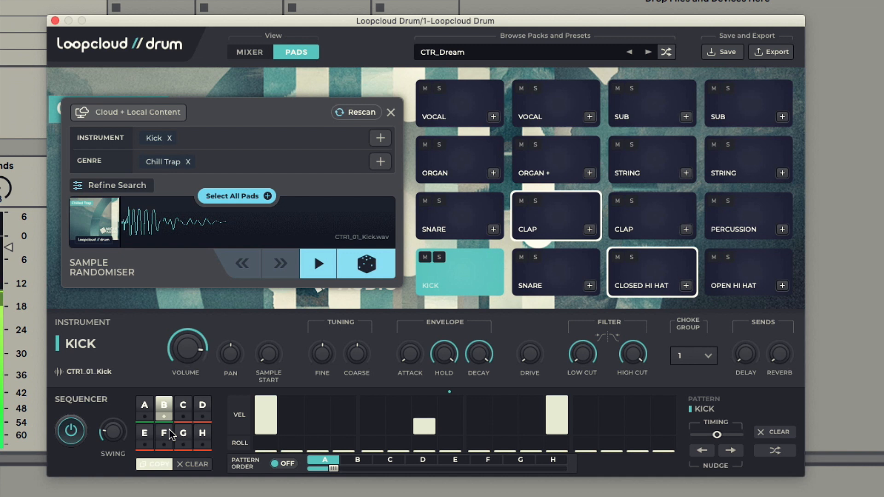
click(202, 433)
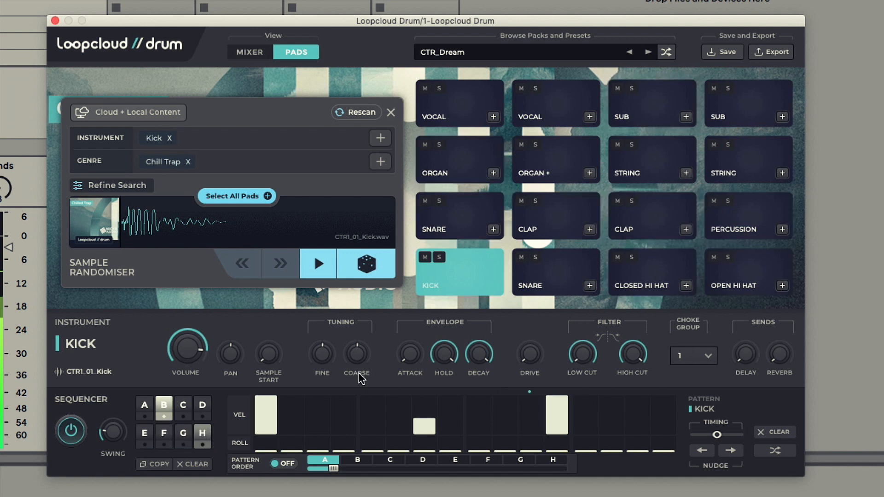
click(464, 220)
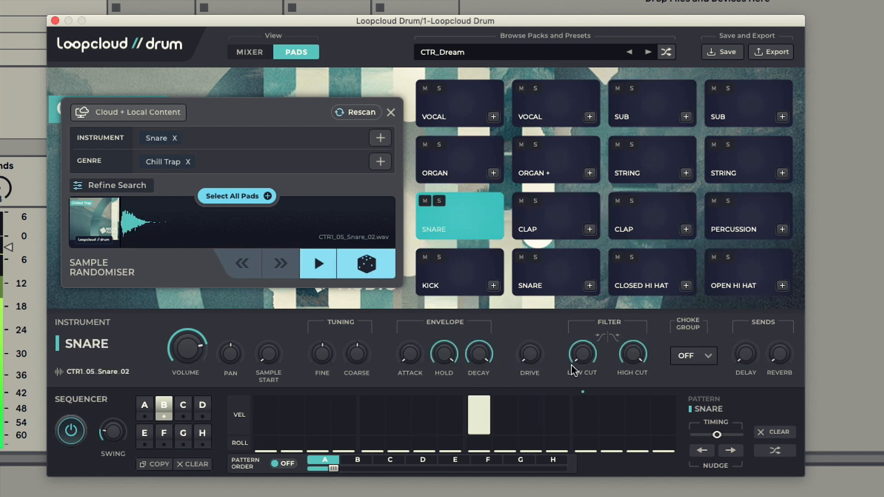
click(613, 450)
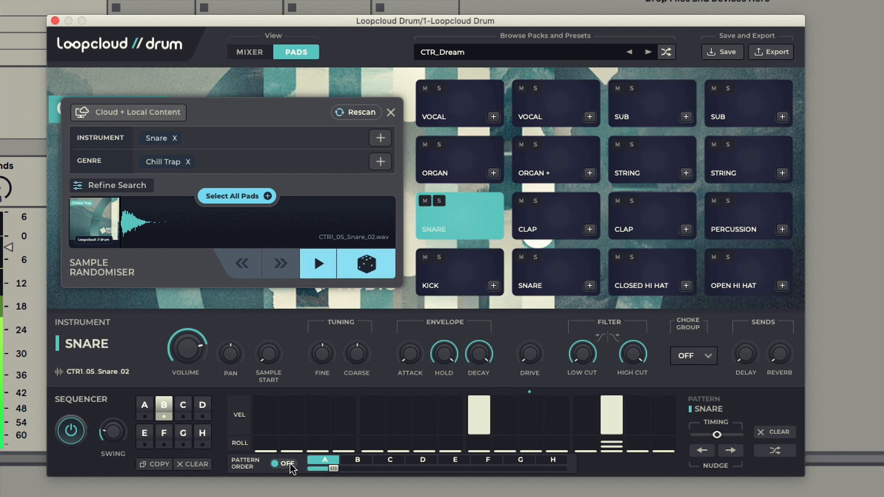
Step: Extend the pattern order to four slots set to A, A, A, B
drag(334, 468, 365, 468)
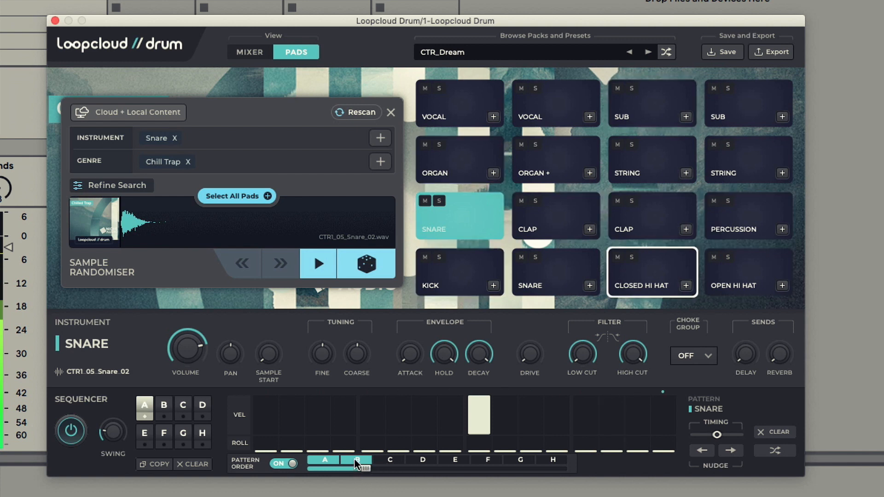
drag(355, 458, 356, 470)
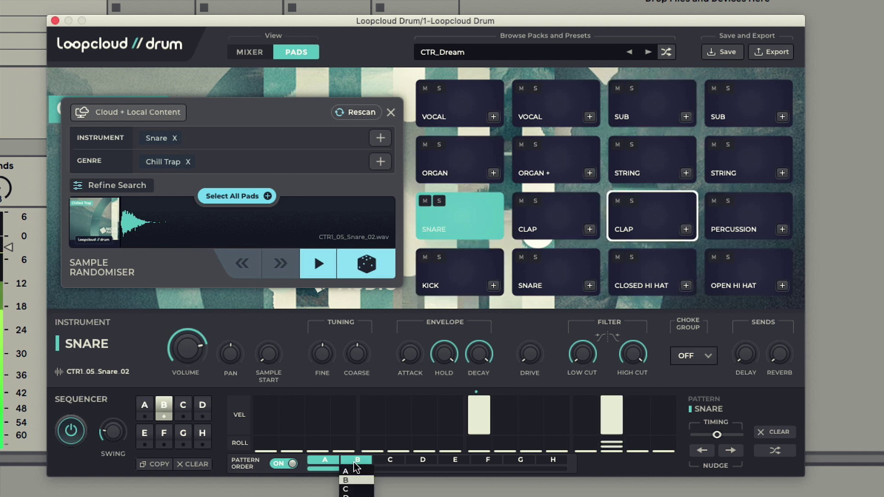
click(390, 461)
click(422, 460)
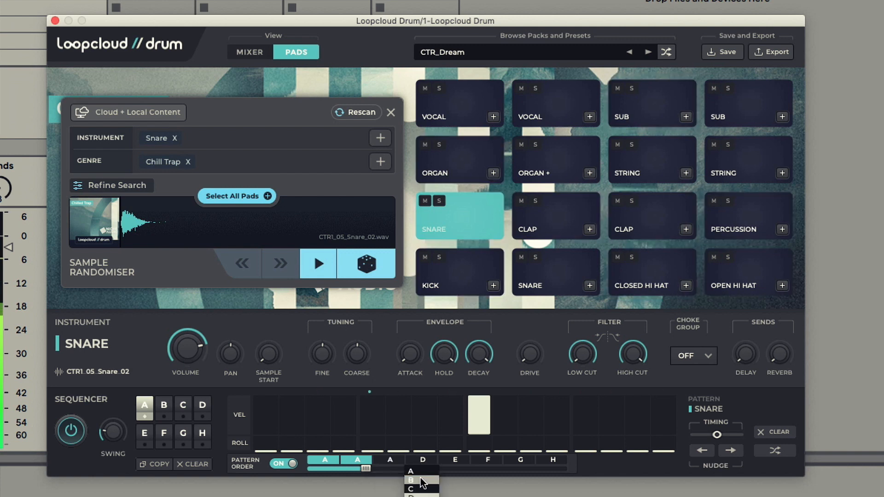
click(411, 481)
mouse_move(366, 469)
mouse_down()
mouse_move(463, 471)
mouse_move(432, 469)
mouse_up()
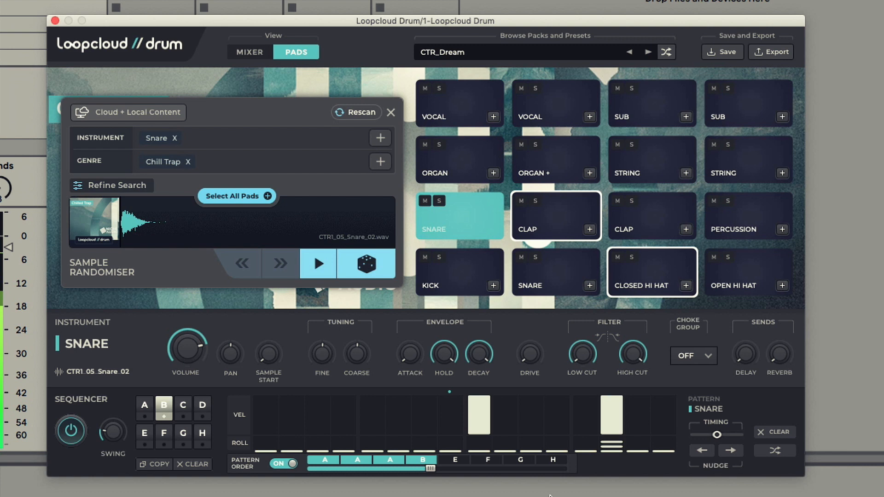
Step: Copy the beat into pattern C, clear its sub bass steps and add a mid-bar hit on the other sub bass pad
click(649, 104)
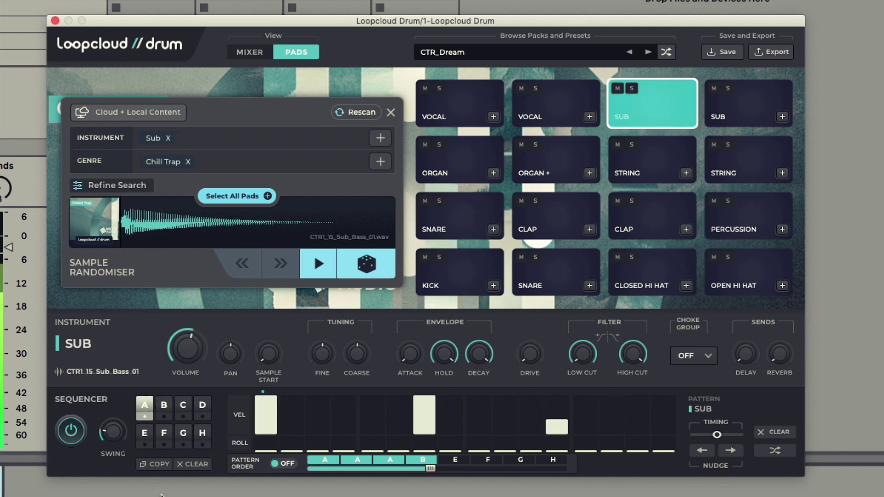
click(156, 464)
click(184, 408)
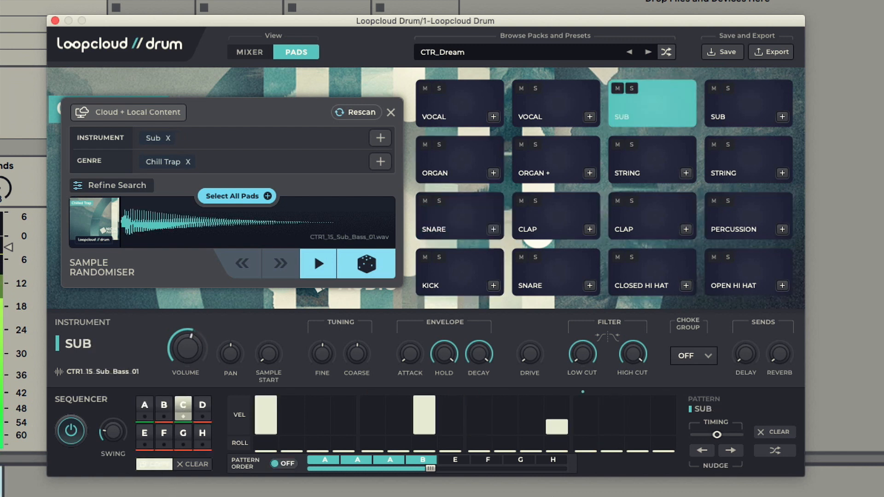
click(780, 433)
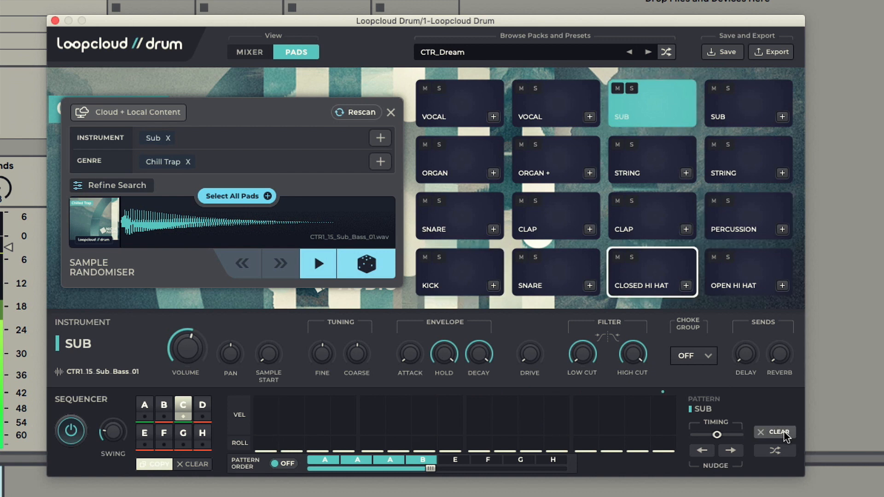
click(749, 104)
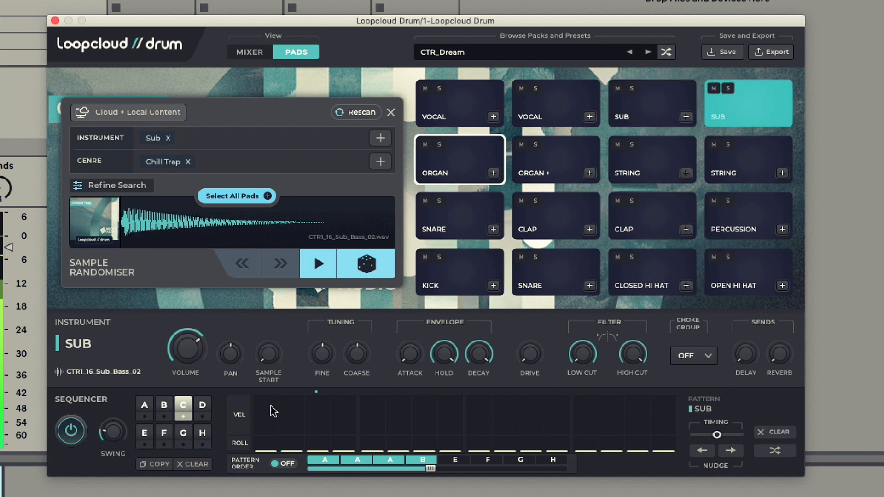
click(425, 415)
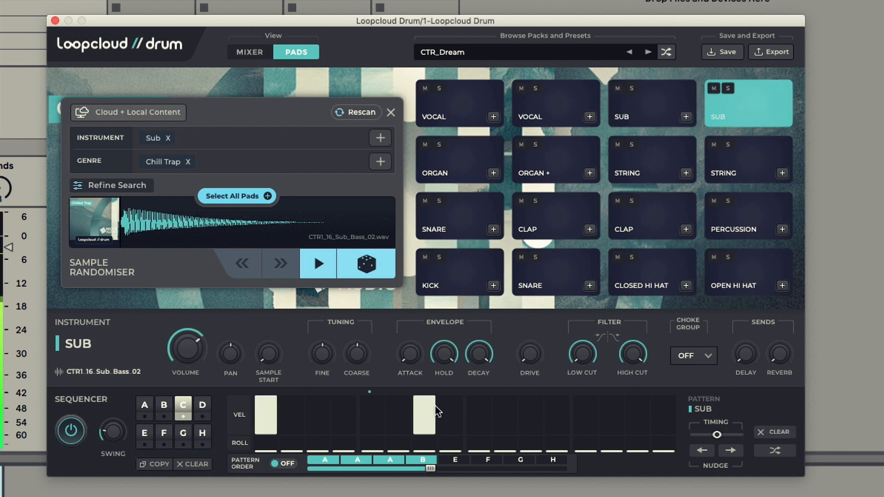
Step: Add a string hit in pattern C, copy it into pattern D and add a late string hit there
click(453, 110)
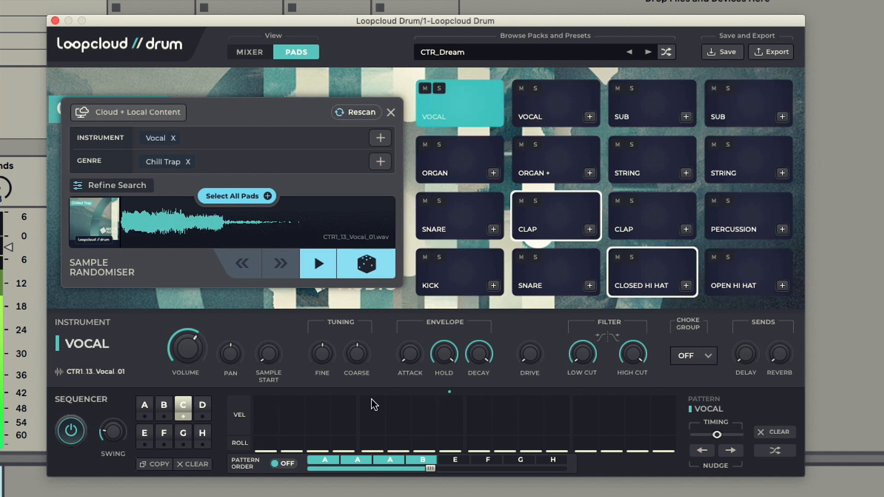
click(650, 164)
click(531, 415)
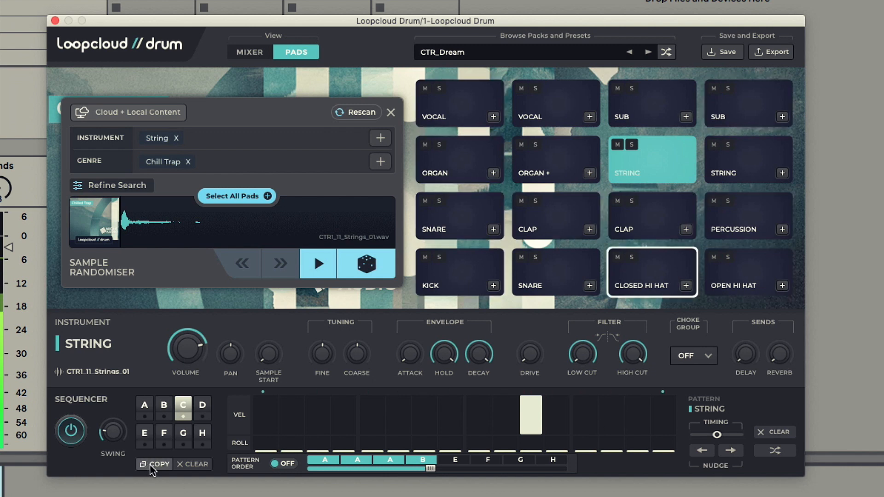
click(204, 406)
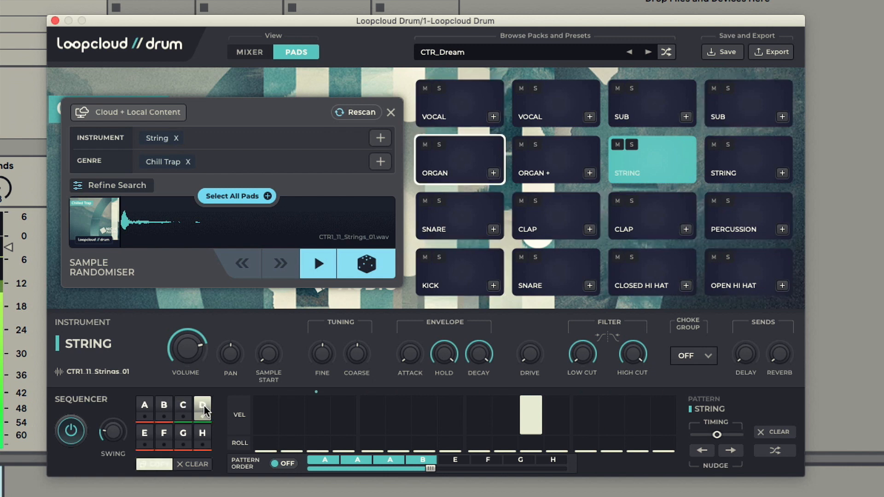
click(742, 172)
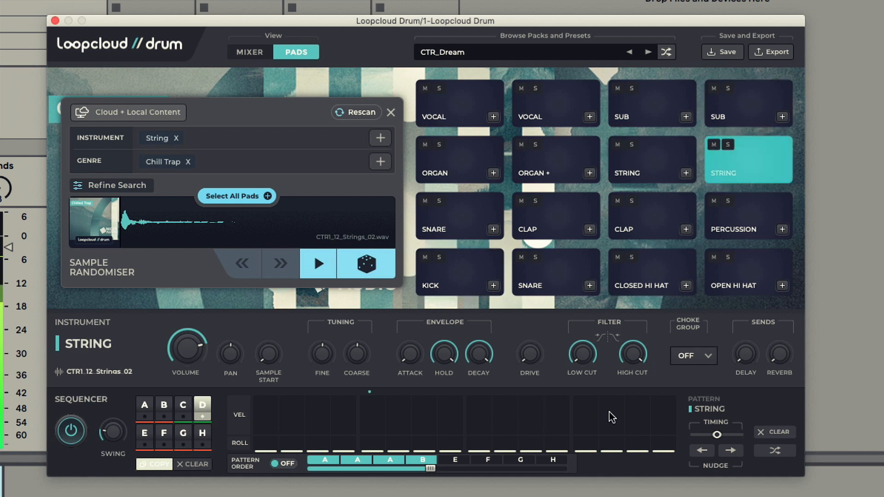
drag(610, 431, 611, 401)
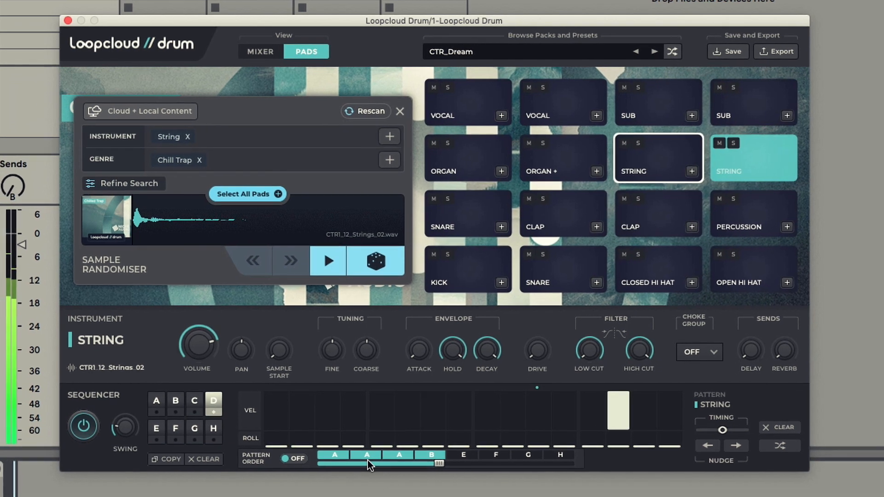
Step: Set the second slot to B and the fourth to C, with pattern ordering on
click(359, 461)
click(363, 470)
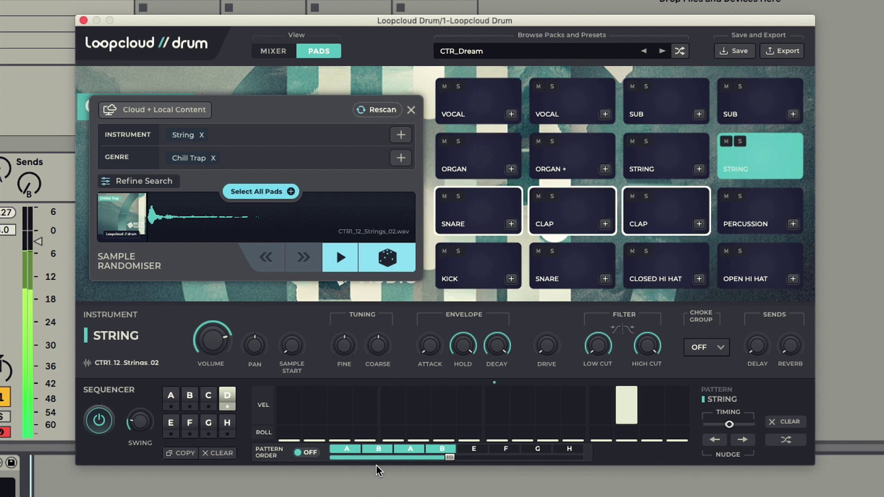
click(442, 451)
click(431, 478)
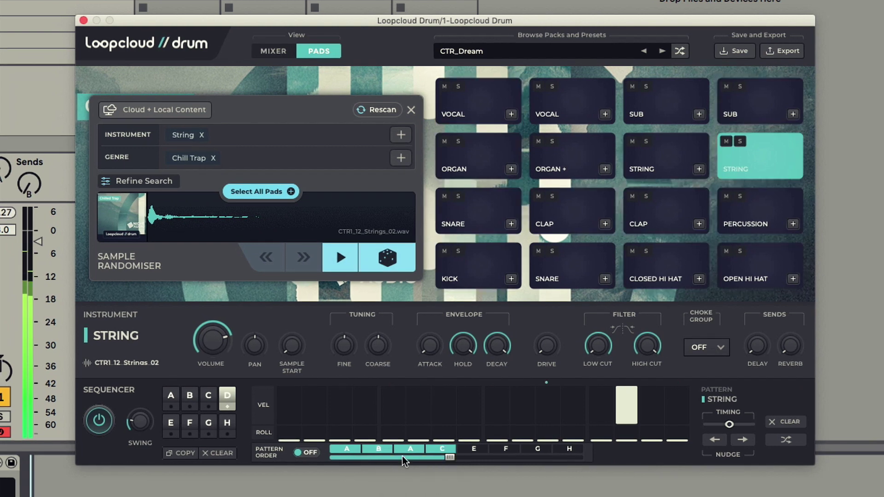
click(310, 454)
Step: Fill slots five to eight with A, B, A, D for an A-B-A-C-A-B-A-D order
click(474, 449)
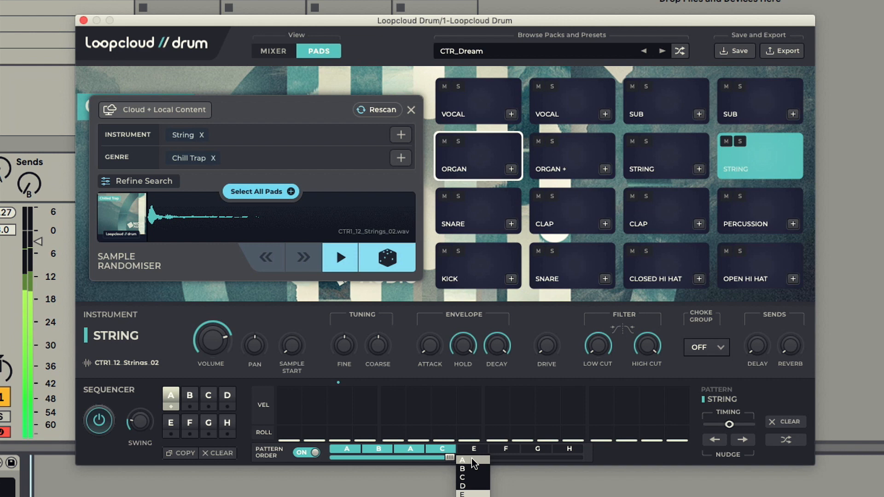
click(506, 450)
click(503, 473)
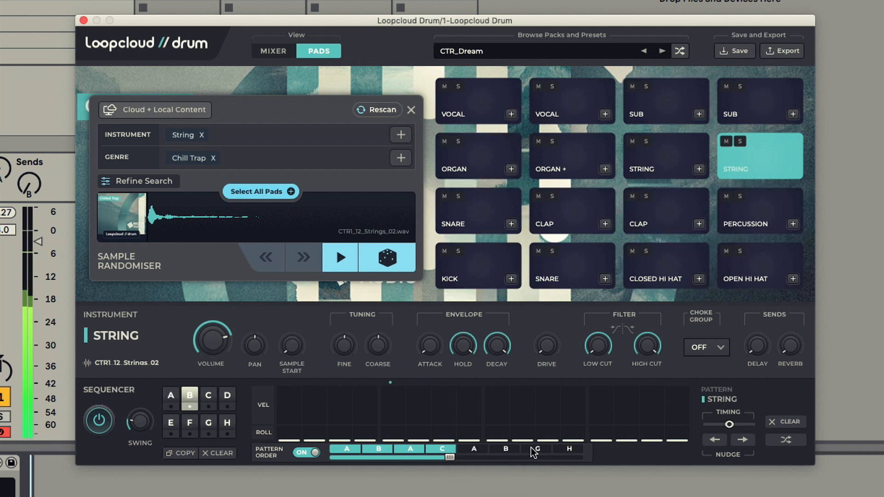
click(537, 450)
click(569, 449)
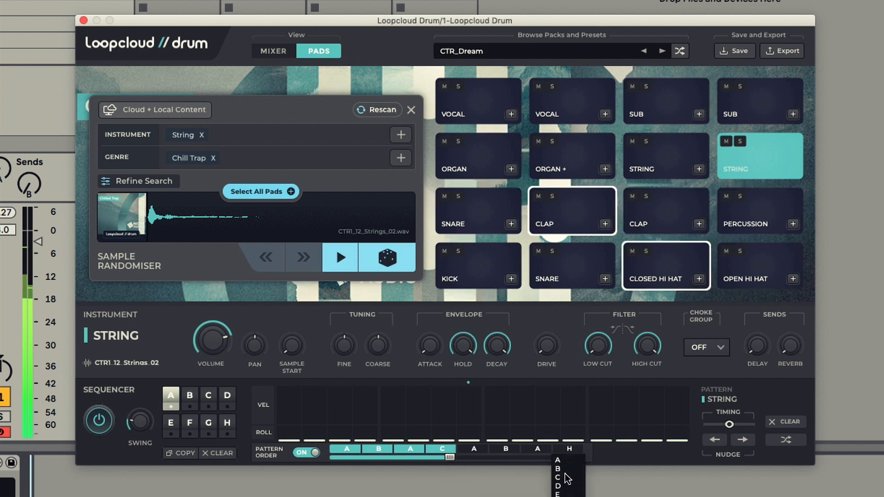
click(558, 486)
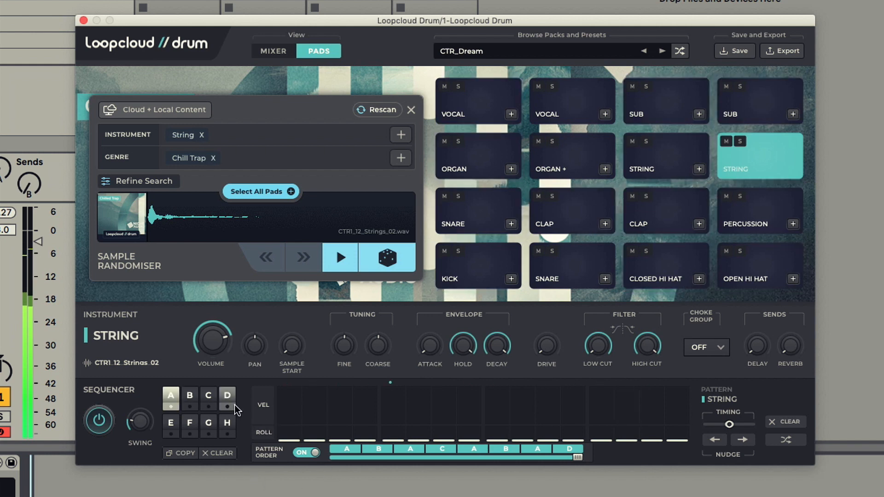
Step: With ordering briefly off, give the late snare hit in pattern D a roll, then re-enable ordering
click(306, 452)
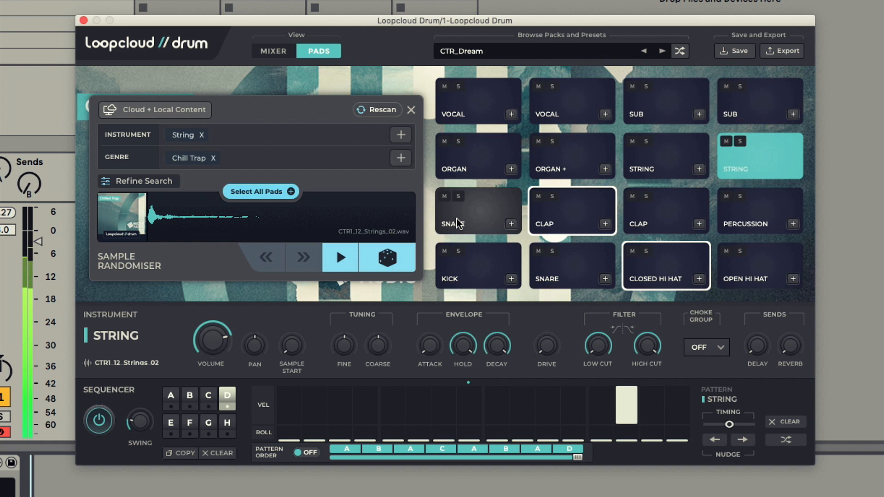
click(484, 223)
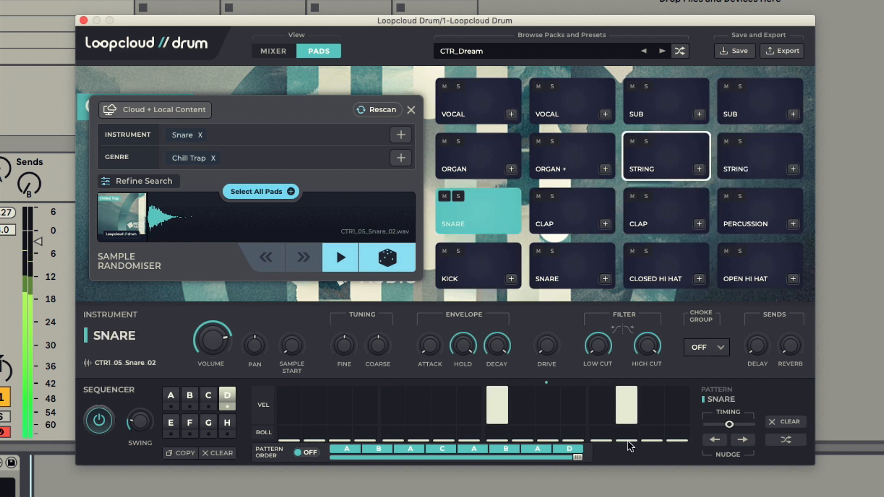
drag(632, 435, 637, 448)
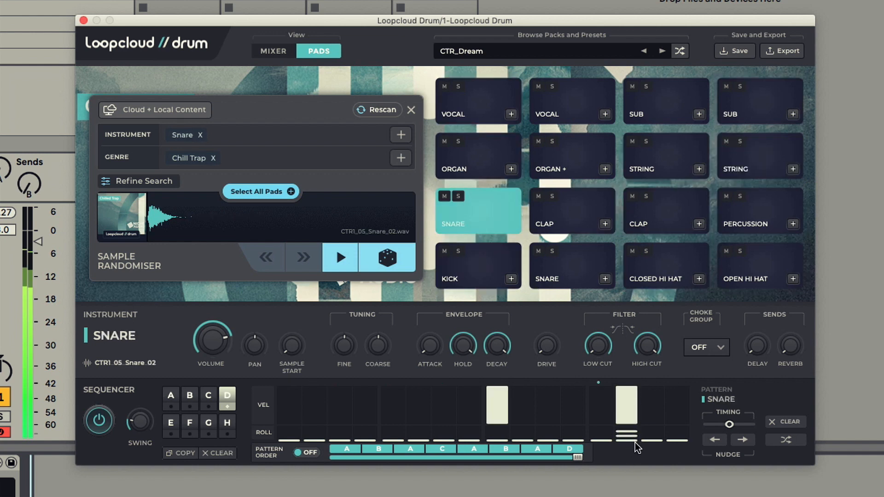
click(309, 453)
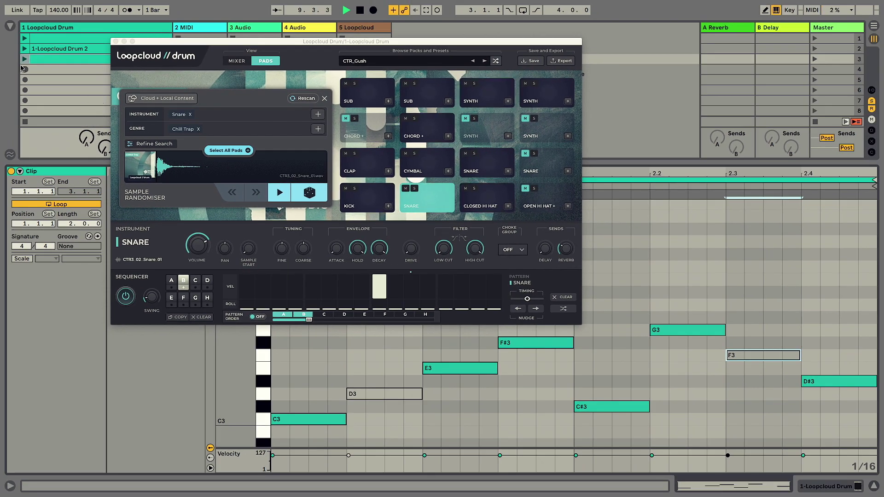
click(23, 61)
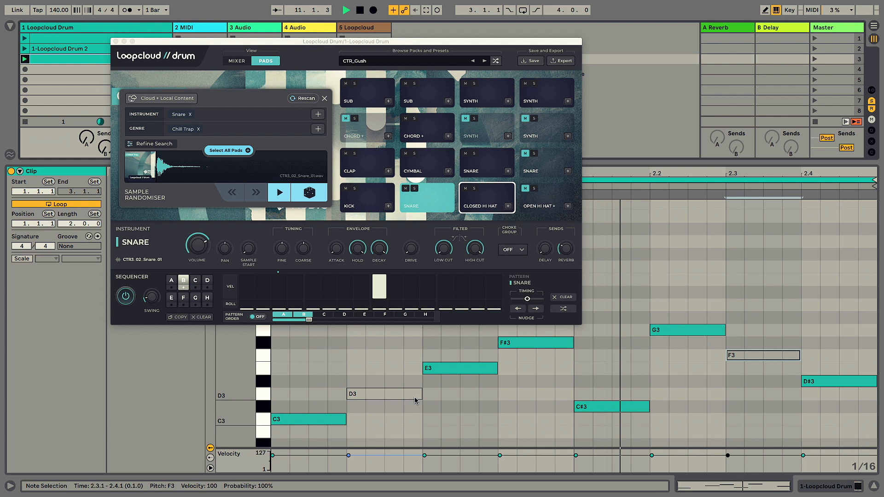
click(403, 394)
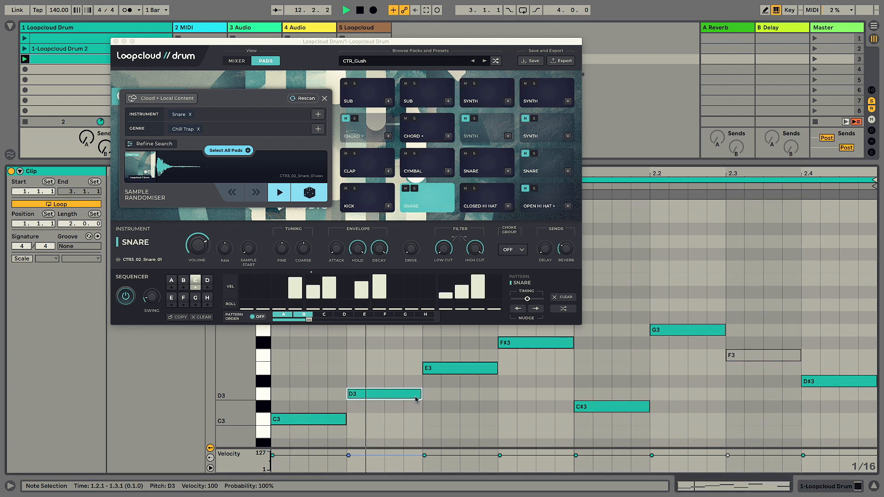
click(536, 344)
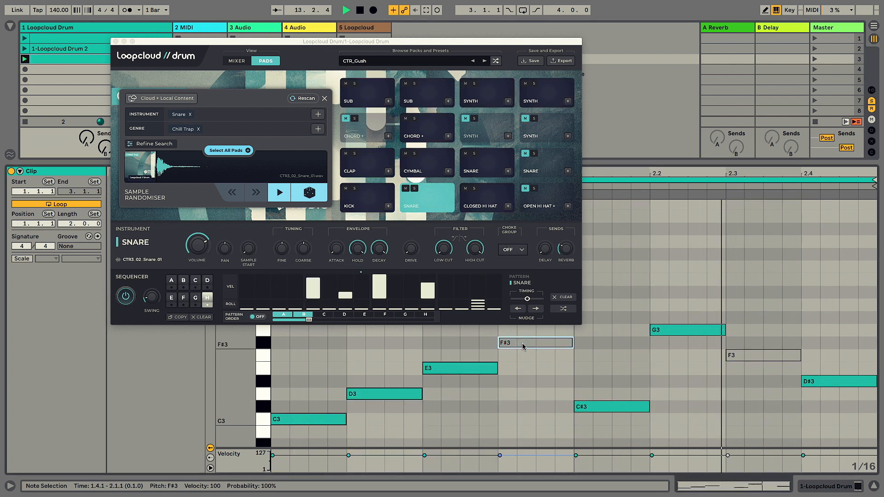
click(777, 354)
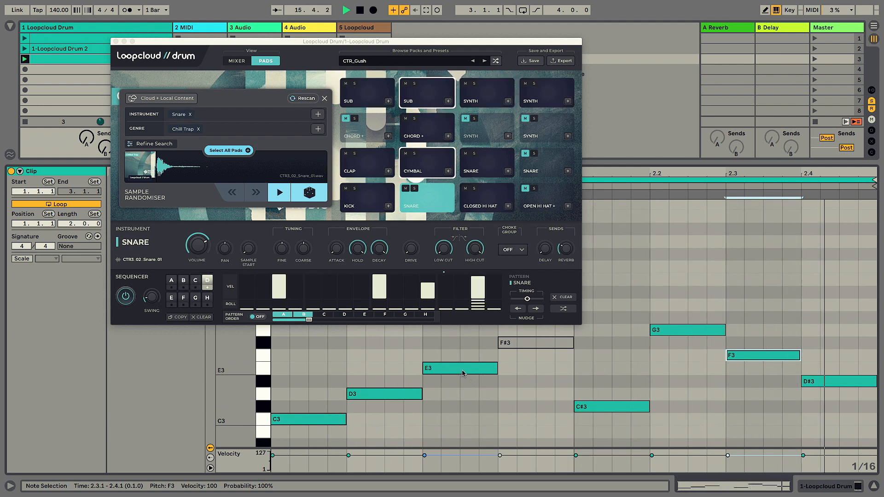
drag(463, 370, 466, 434)
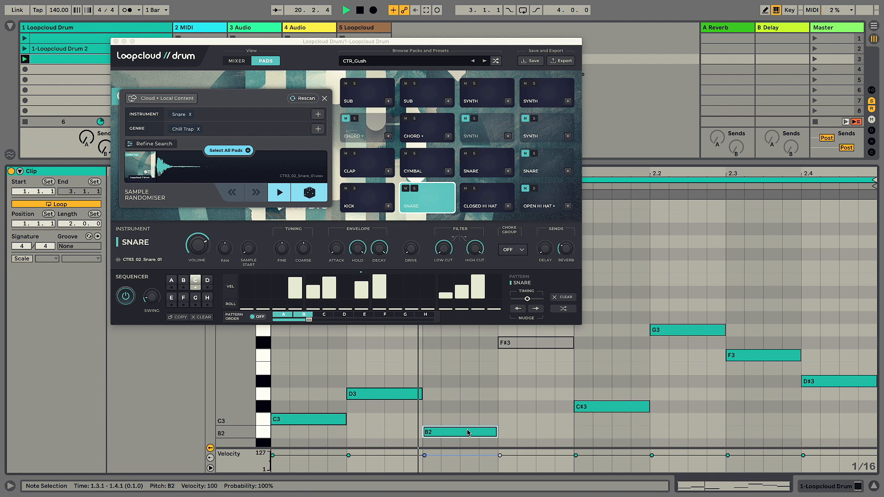
drag(483, 432, 484, 368)
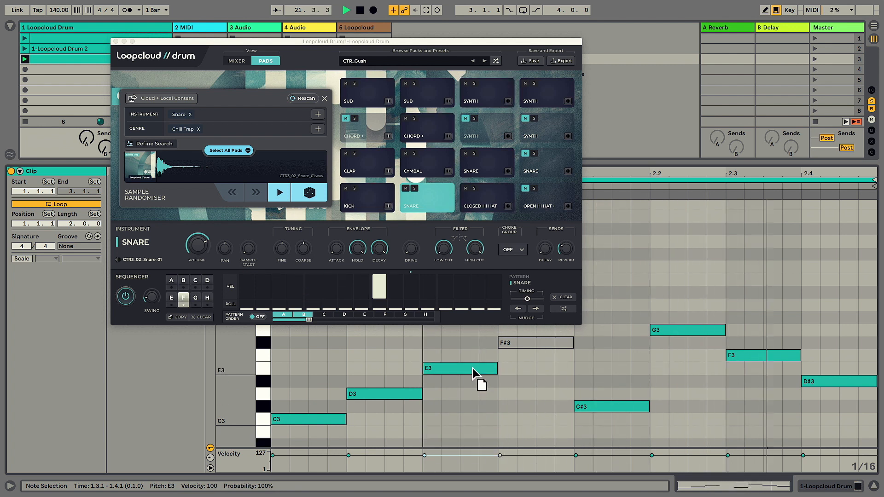
click(519, 349)
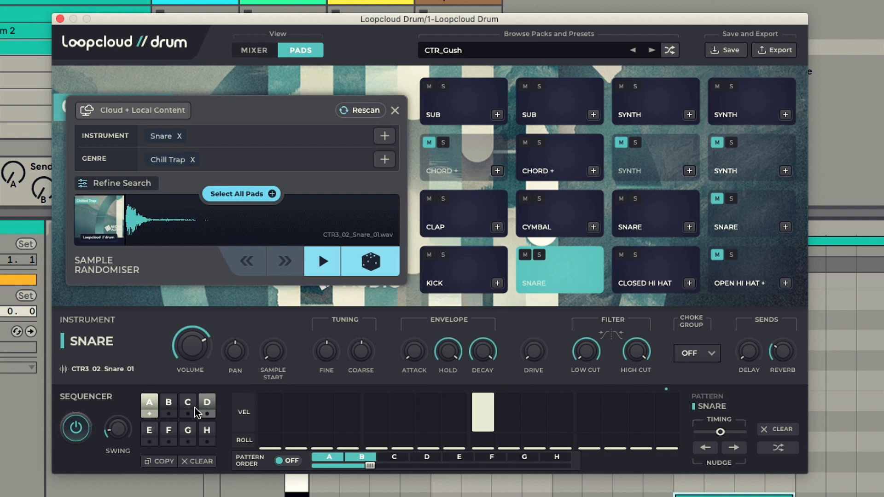
Step: Clear all snare steps from pattern C and view pattern D's four snare hits
click(188, 404)
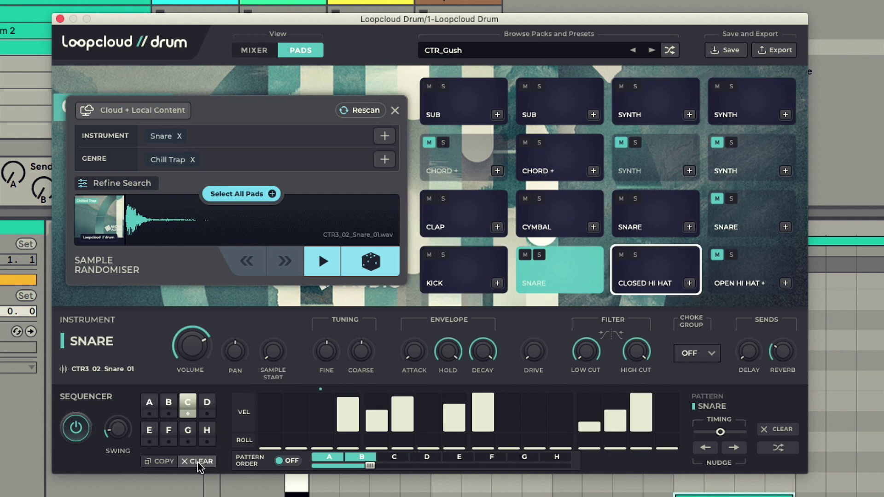
click(188, 403)
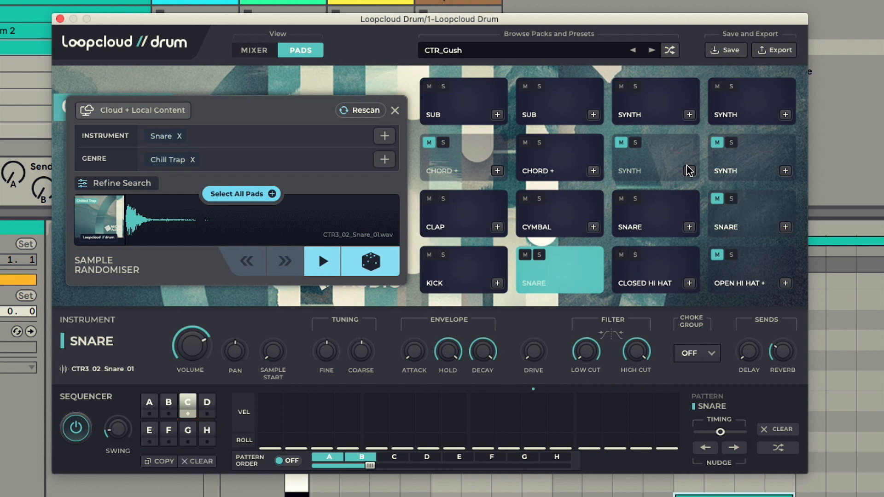
click(207, 402)
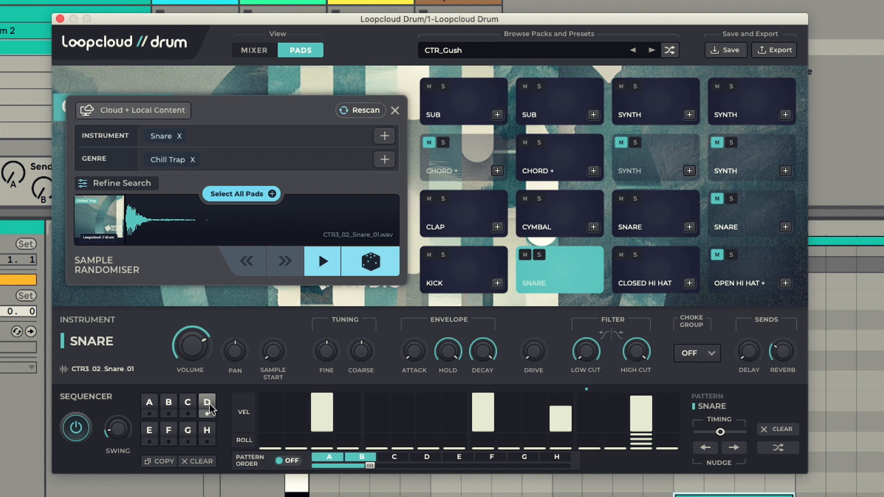